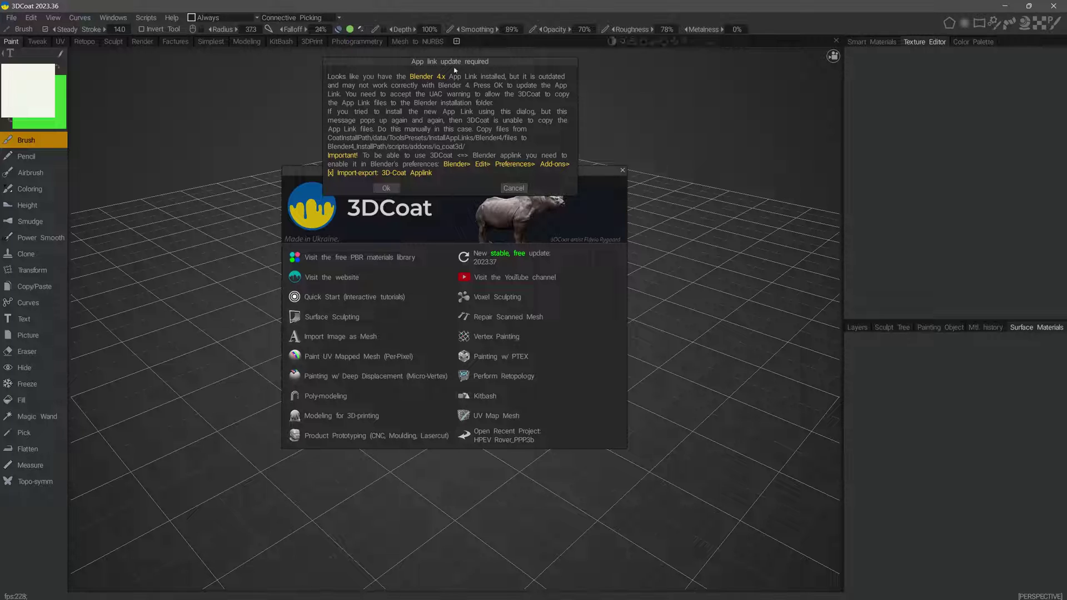
# - Accept the Blender 4.x App Link update and install the 3DCoat 2023.37 update from the versions manager
pyautogui.moveTo(437, 62); pyautogui.dragTo(439, 63)
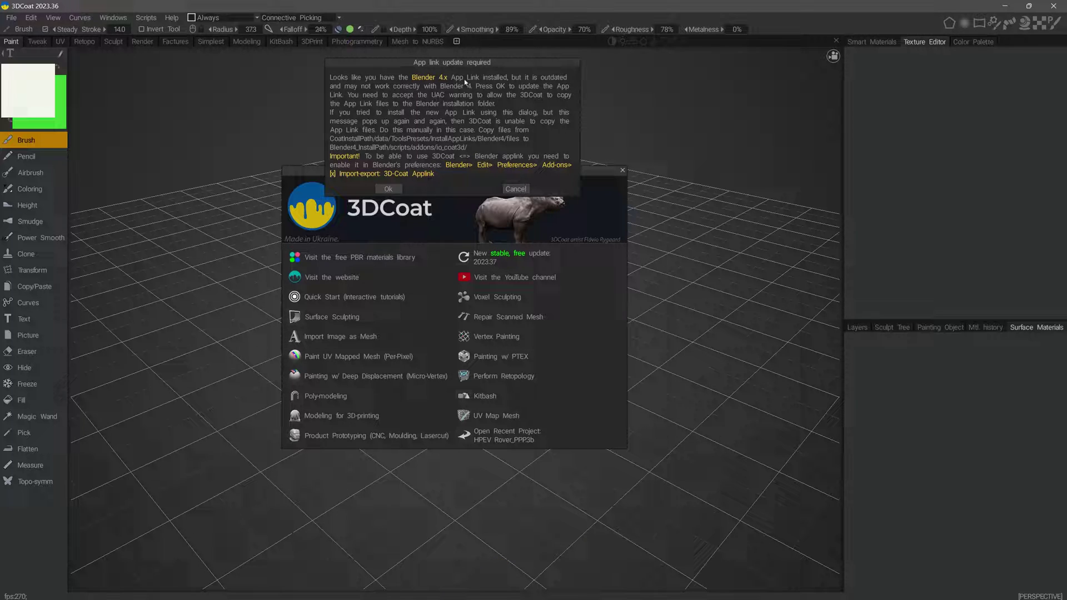
pyautogui.click(389, 190)
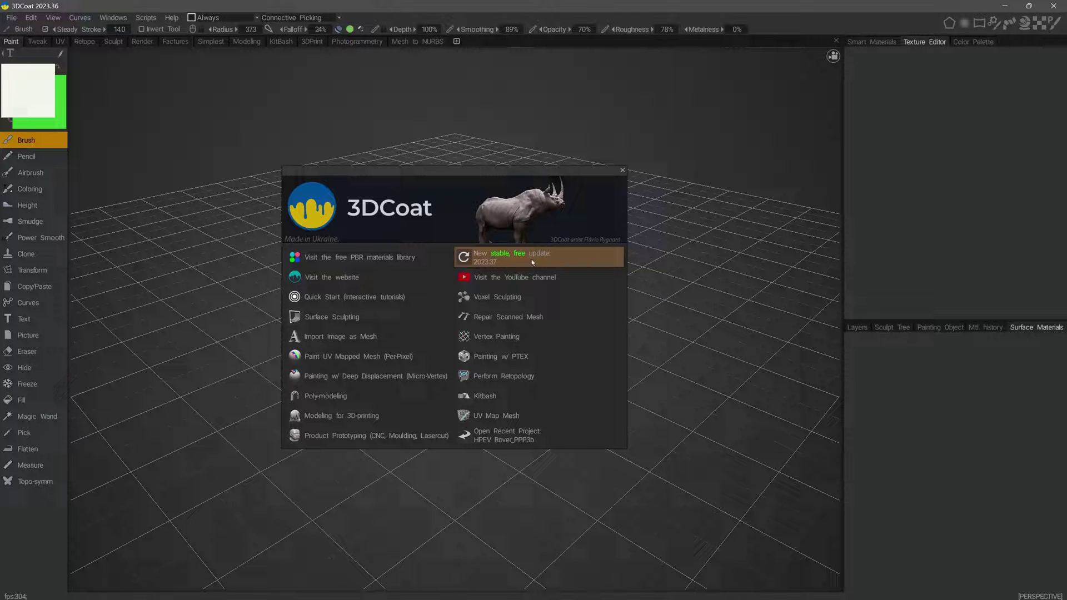
pyautogui.click(492, 265)
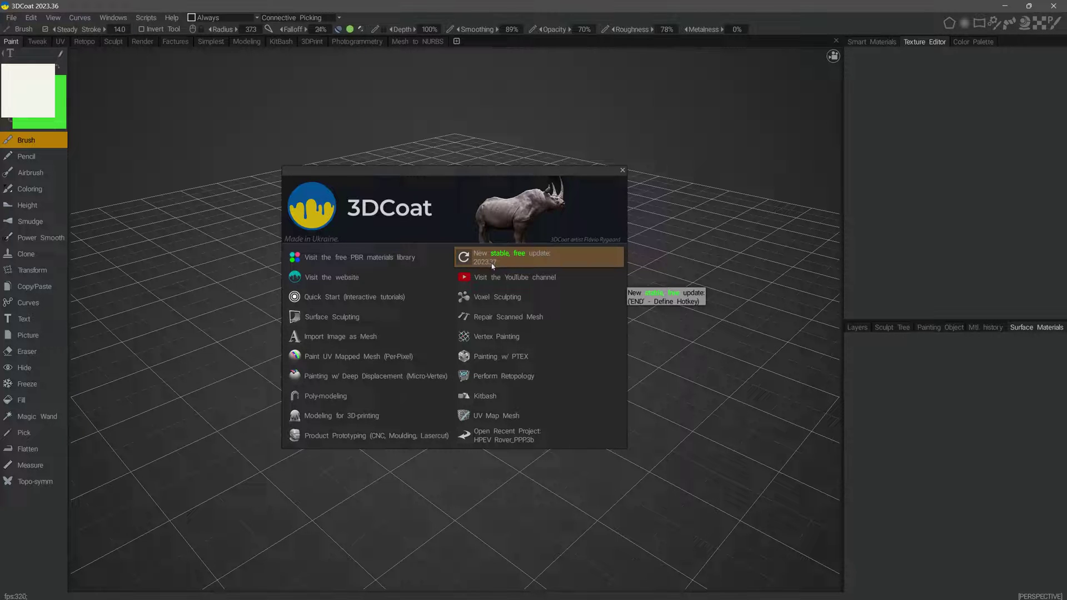
pyautogui.click(502, 257)
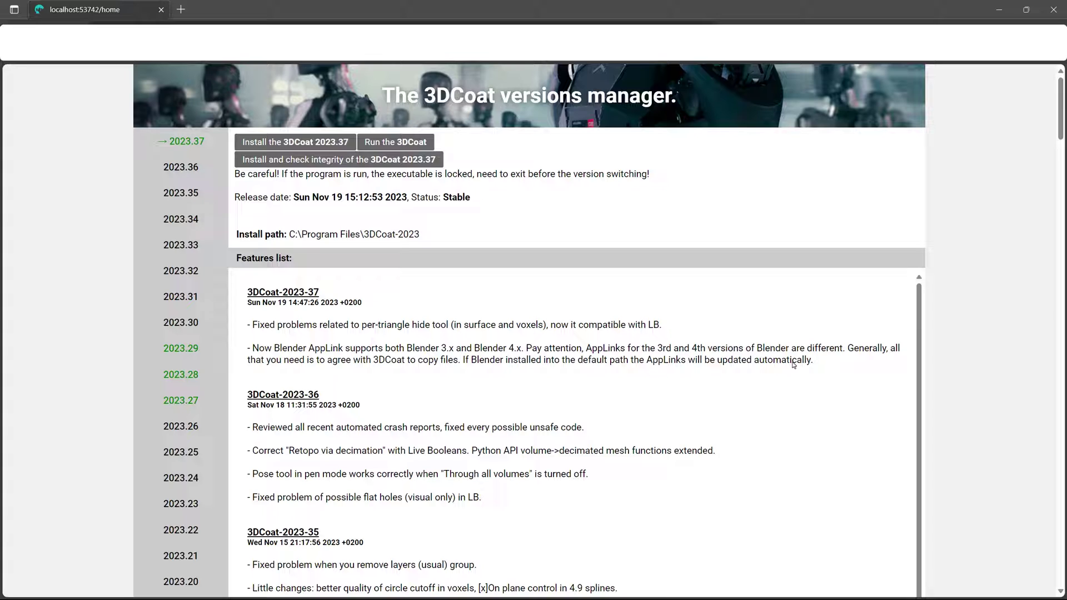
pyautogui.click(305, 145)
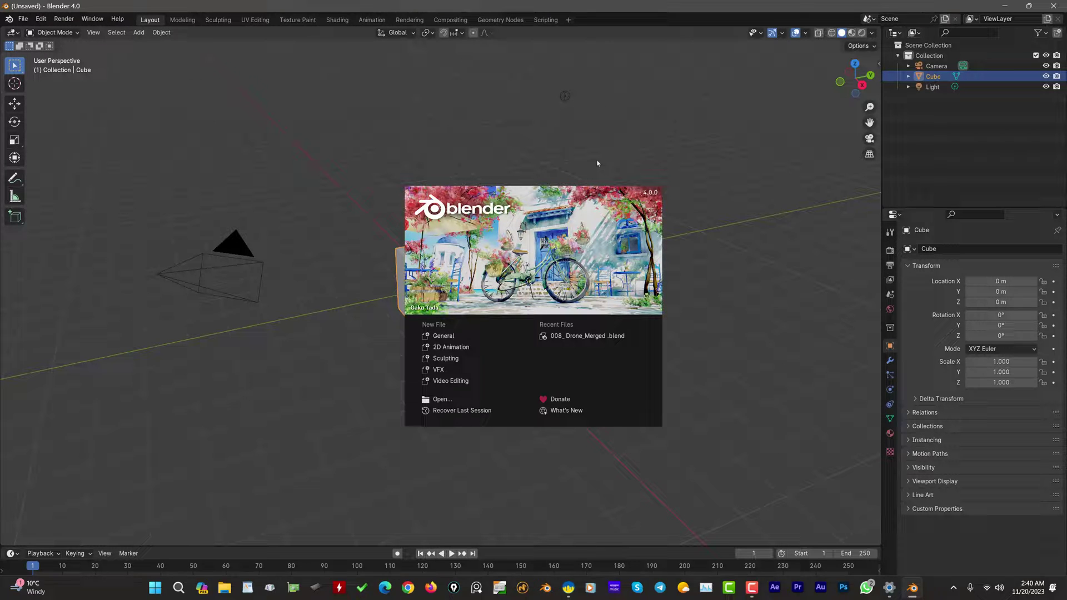
# - Switch to Blender and check the Import-Export: 3D-Coat Applink add-on in the add-on preferences
pyautogui.click(41, 19)
pyautogui.click(42, 20)
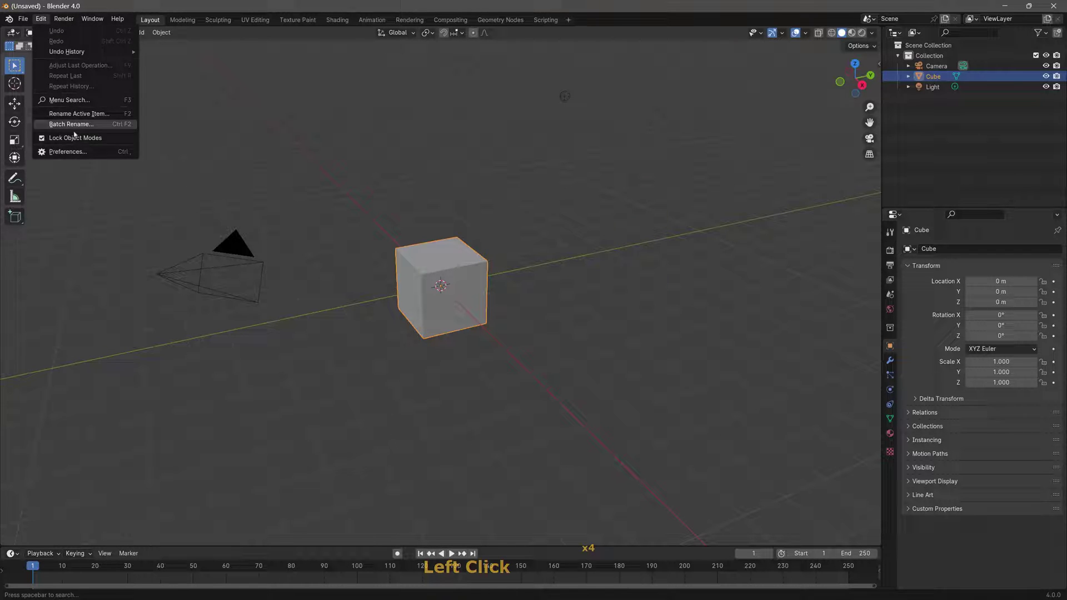
pyautogui.click(67, 150)
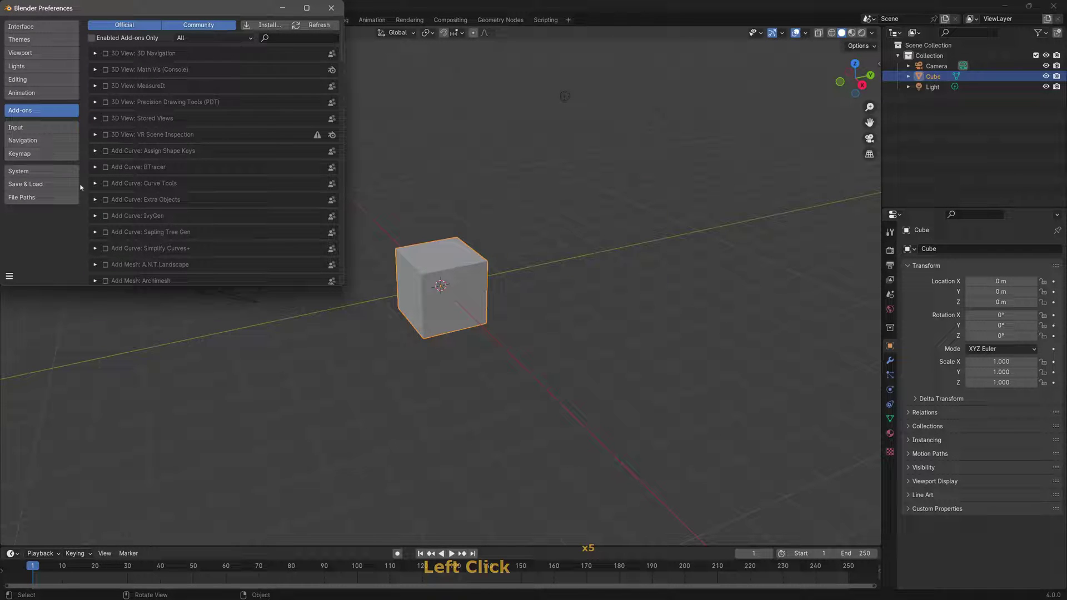
pyautogui.click(34, 110)
pyautogui.moveTo(140, 245)
pyautogui.mouseDown()
pyautogui.moveTo(138, 124)
pyautogui.moveTo(276, 115)
pyautogui.mouseUp()
pyautogui.moveTo(340, 50); pyautogui.dragTo(341, 130)
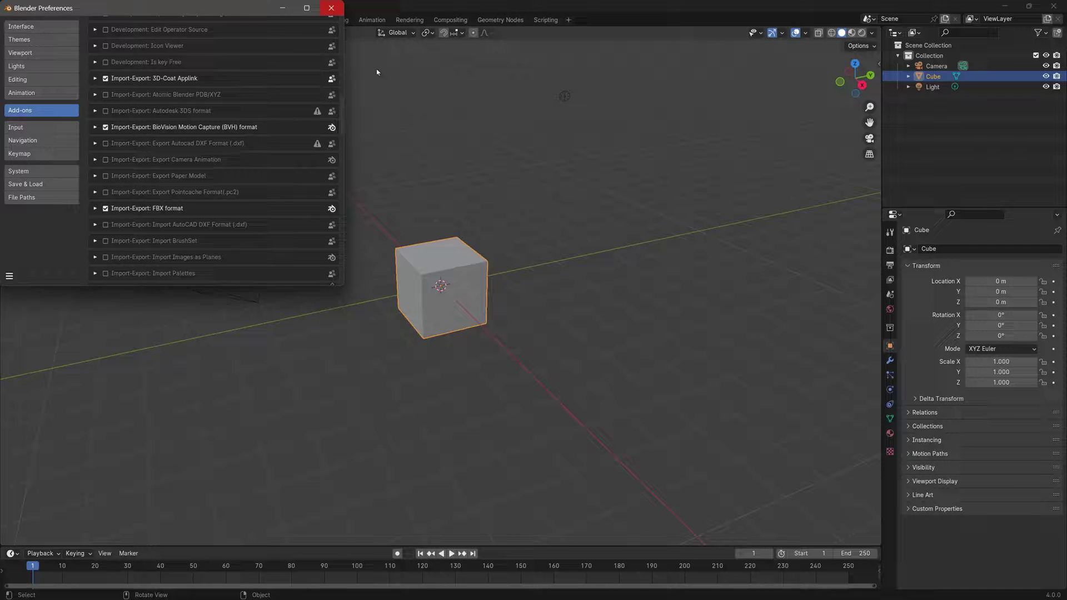
# - Delete the default cube from the Blender scene
pyautogui.moveTo(555, 316); pyautogui.dragTo(544, 290, button='middle')
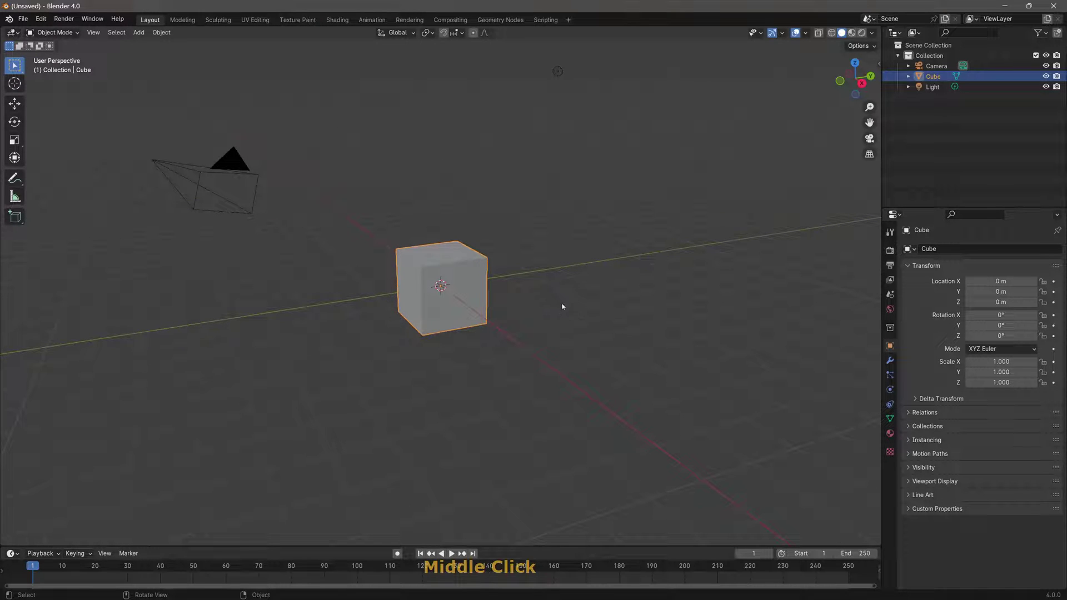
pyautogui.press('Delete')
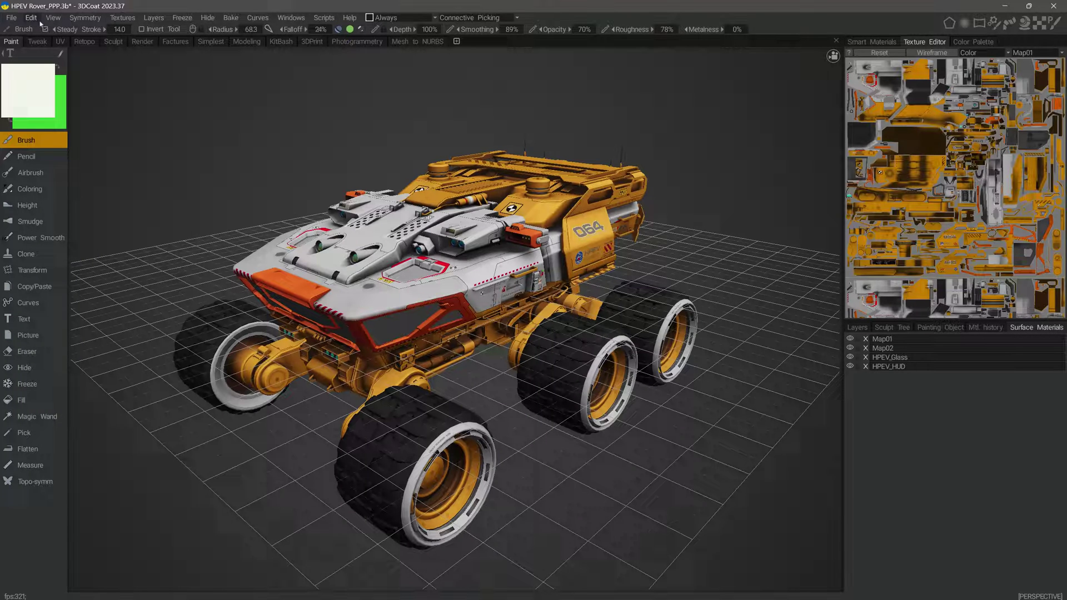
# - Switch to 3DCoat and start exporting the rover to Blender, saving the mesh as HPEV Rover_02.fbx in the Blender exchange folder
pyautogui.click(11, 18)
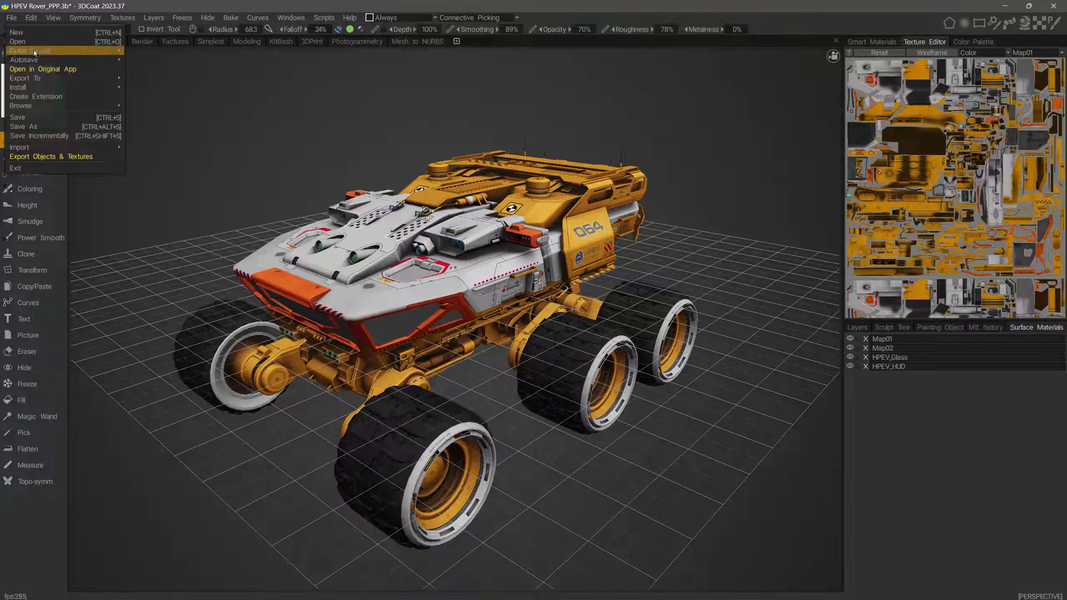
pyautogui.moveTo(63, 84)
pyautogui.click(138, 126)
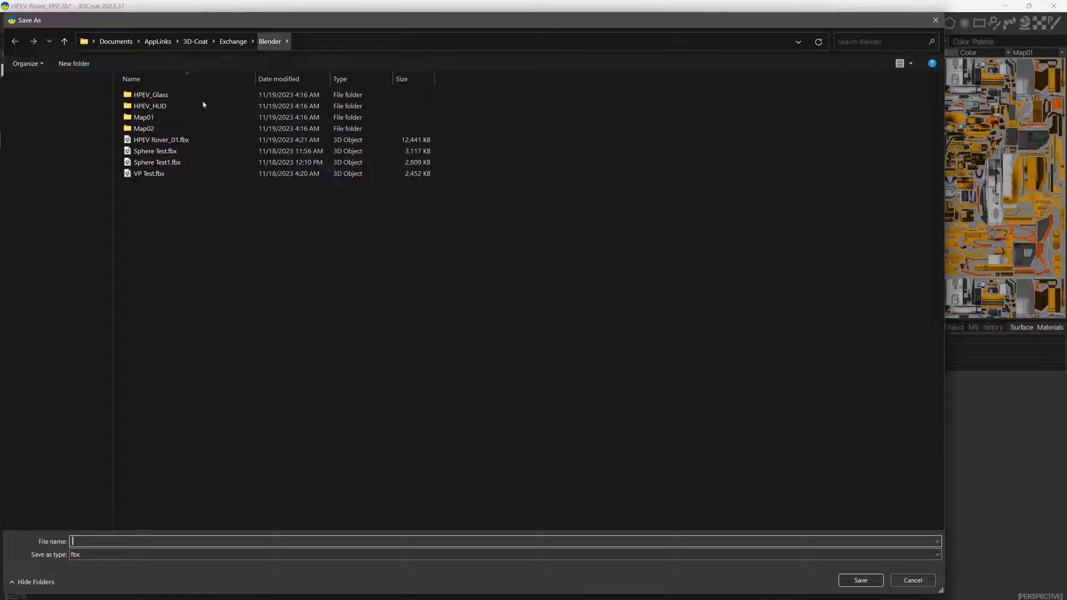
pyautogui.click(145, 140)
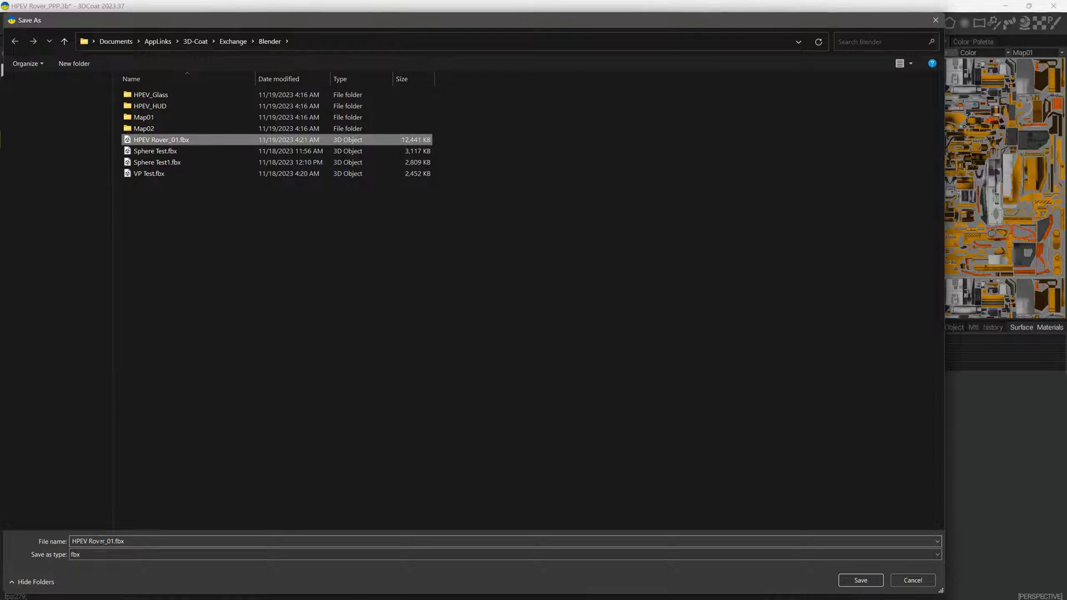
pyautogui.click(113, 541)
pyautogui.click(113, 541)
pyautogui.press('BackSpace')
pyautogui.write('2')
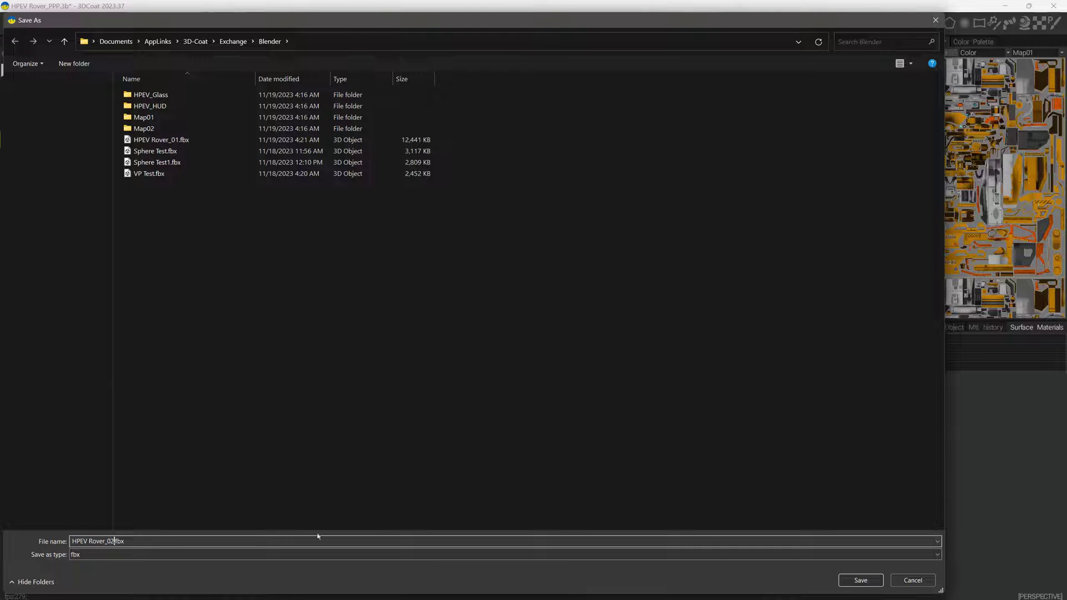
pyautogui.click(859, 580)
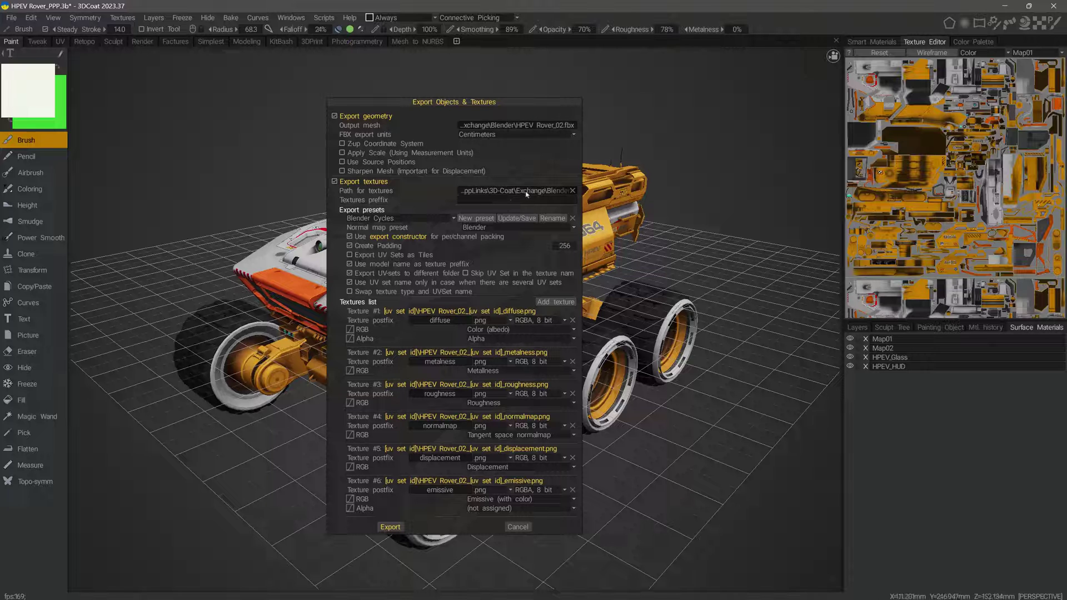
# - Keep the Blender Cycles export preset and remove the displacement texture from the textures list
pyautogui.click(400, 219)
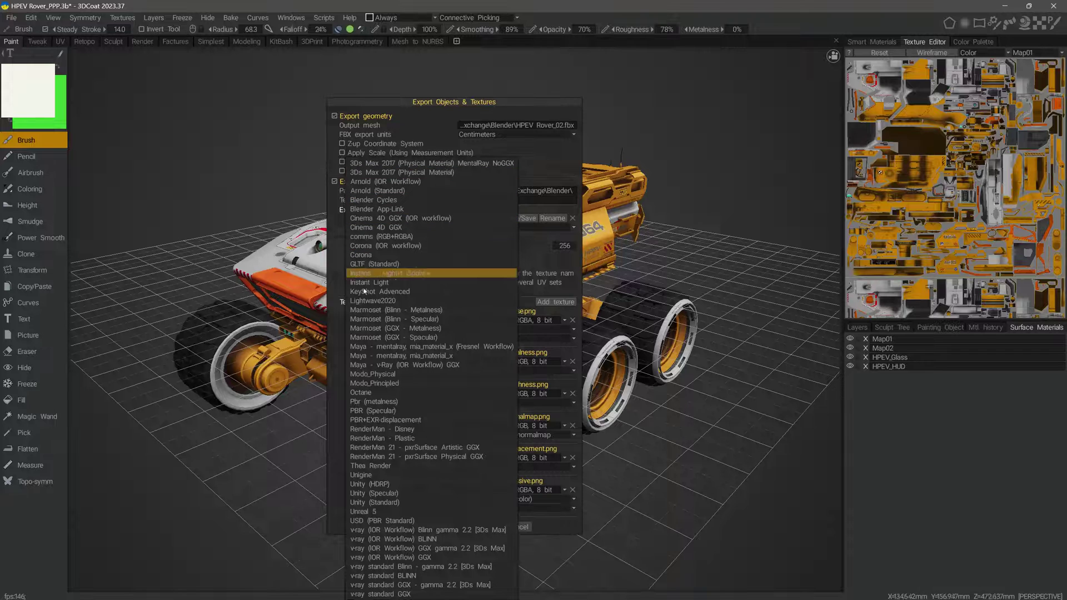
pyautogui.click(414, 116)
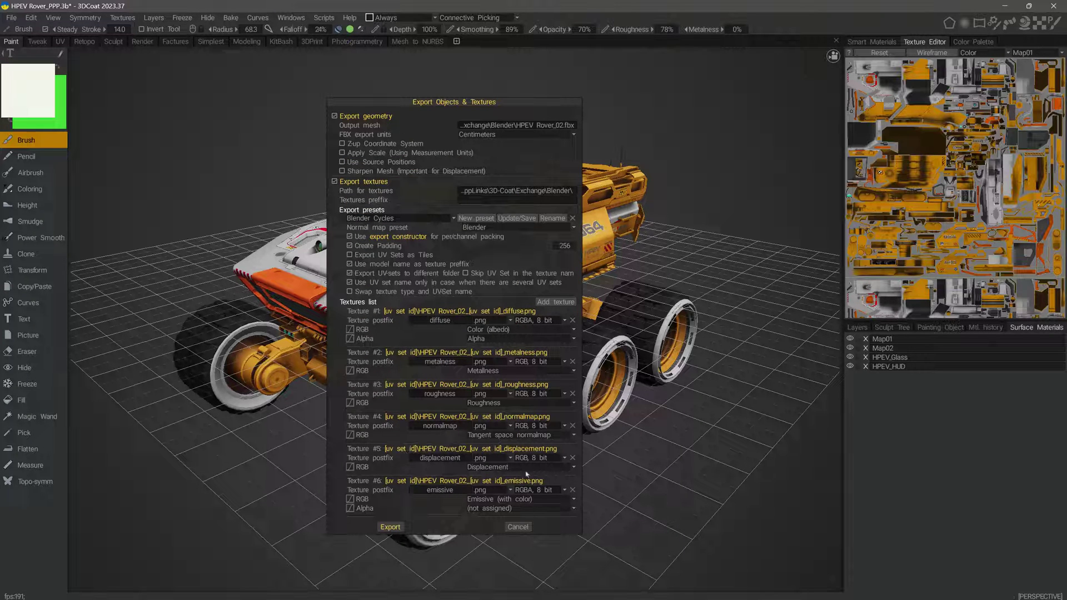
pyautogui.click(572, 458)
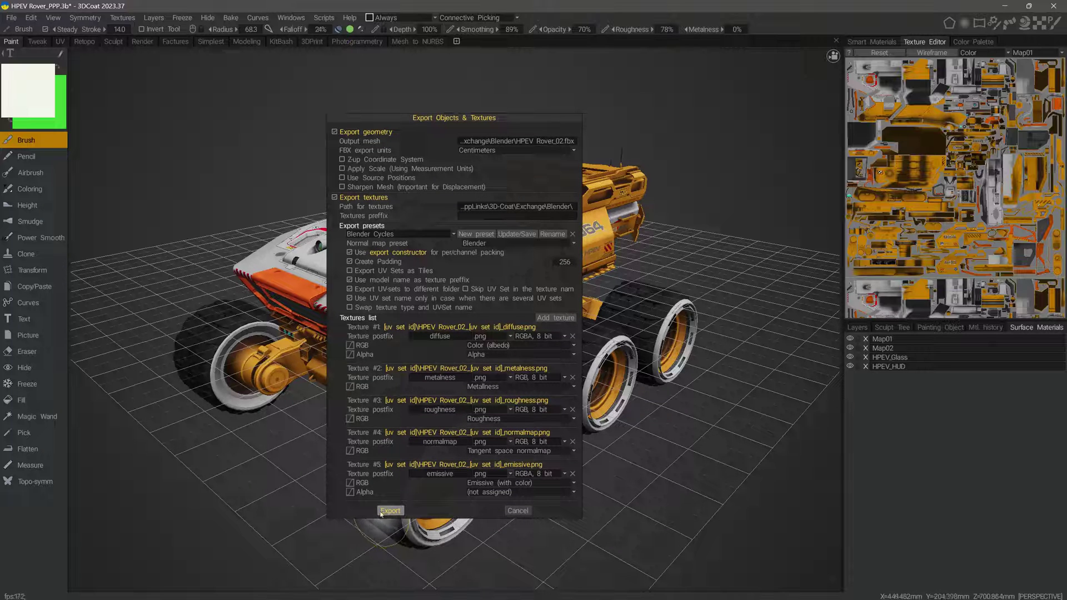
# - Keep the FBX export units at Centimeters and export the rover's geometry and textures
pyautogui.click(513, 151)
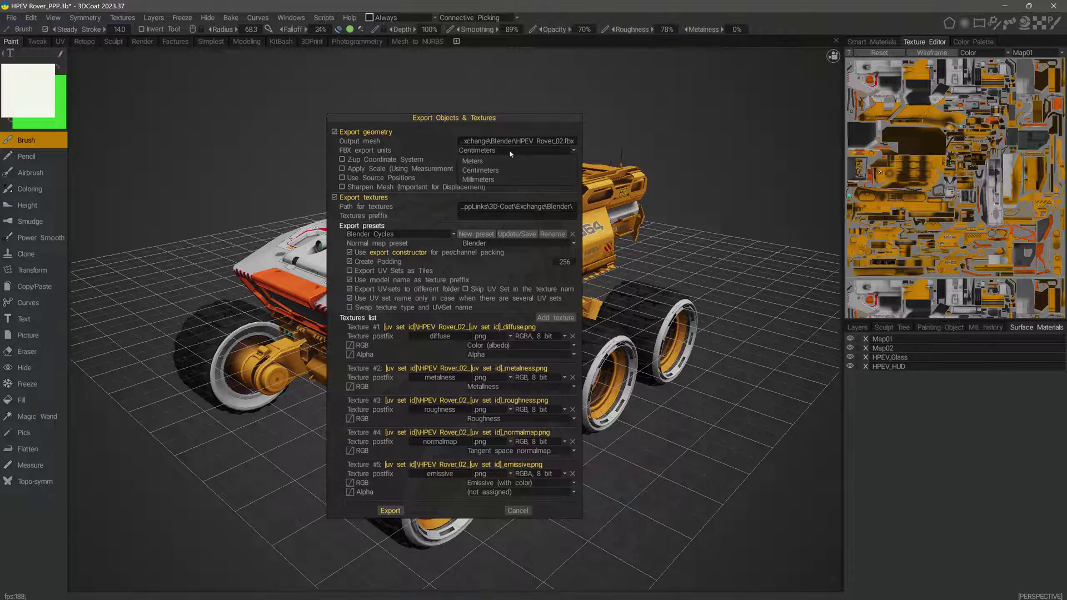
pyautogui.click(480, 174)
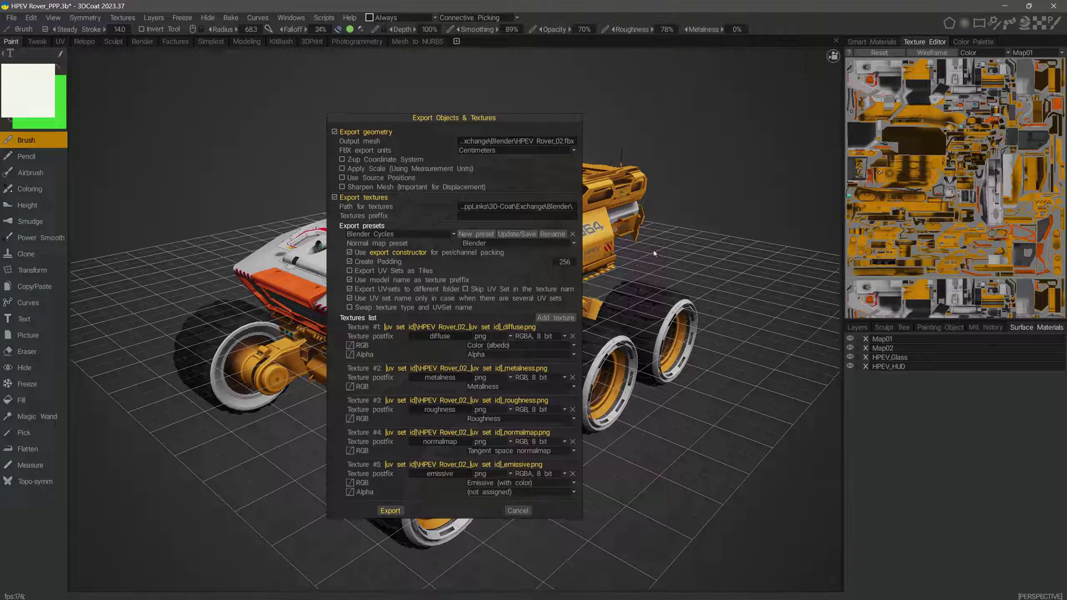
pyautogui.moveTo(654, 293); pyautogui.dragTo(686, 272, button='middle')
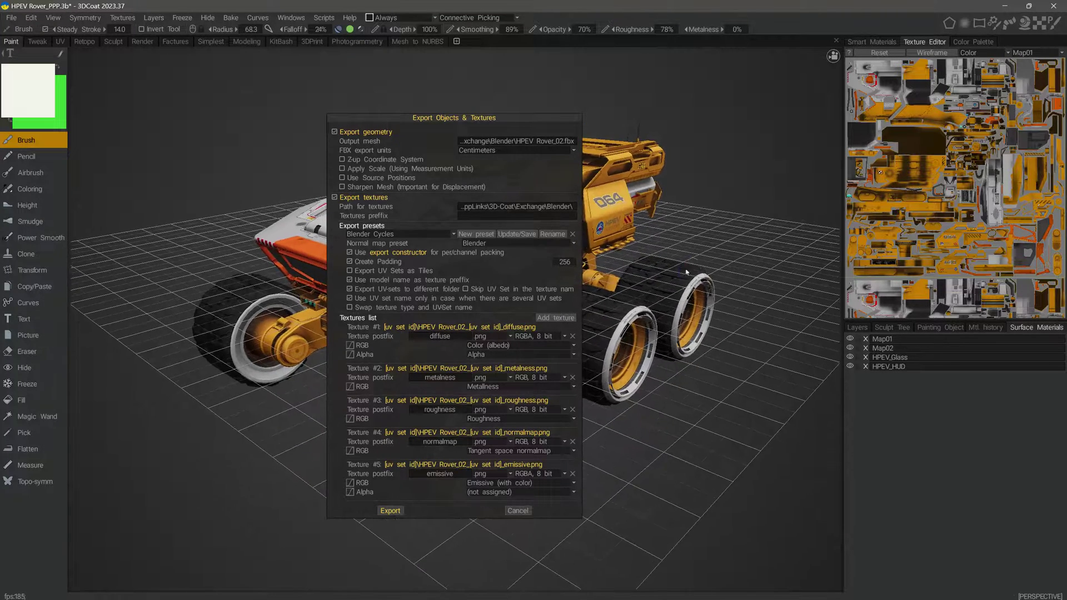
pyautogui.click(390, 511)
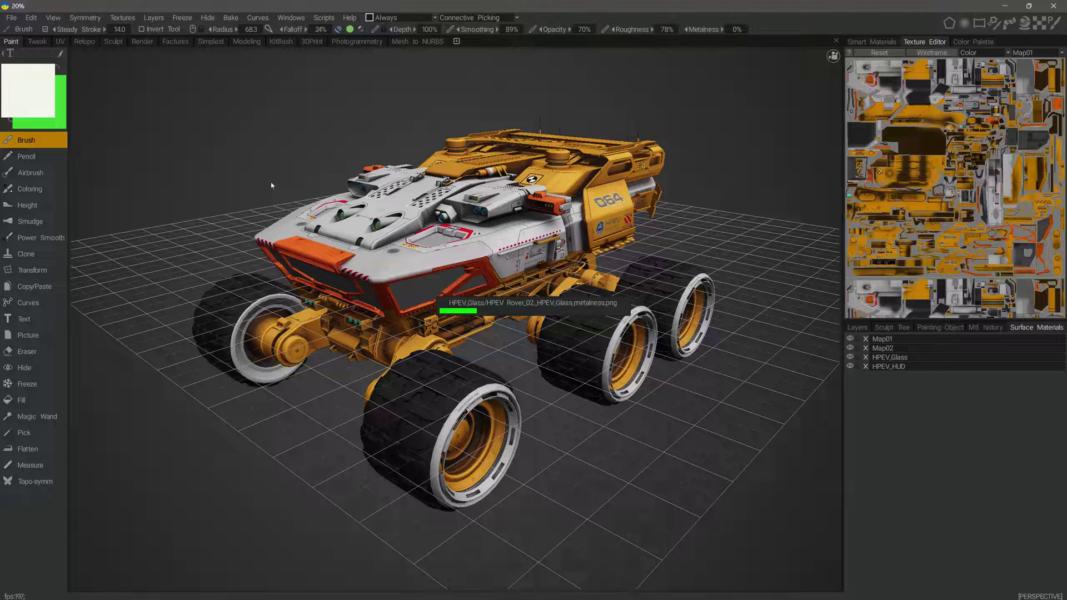
pyautogui.moveTo(256, 212); pyautogui.dragTo(253, 198, button='middle')
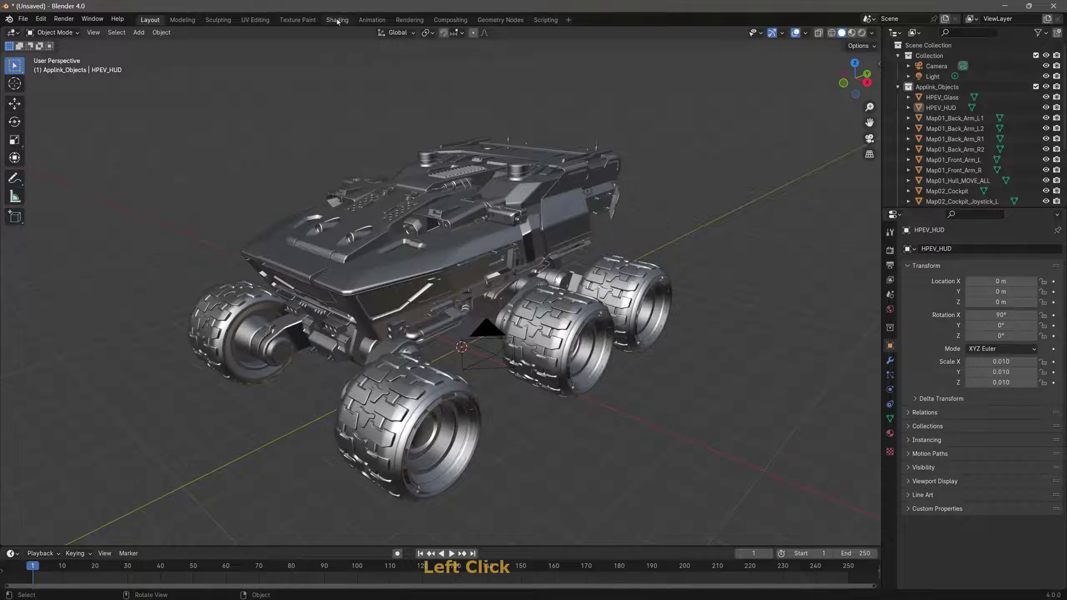
# - Switch to Blender's Shading workspace, inspect the imported rover and set the viewport to rendered shading
pyautogui.click(337, 19)
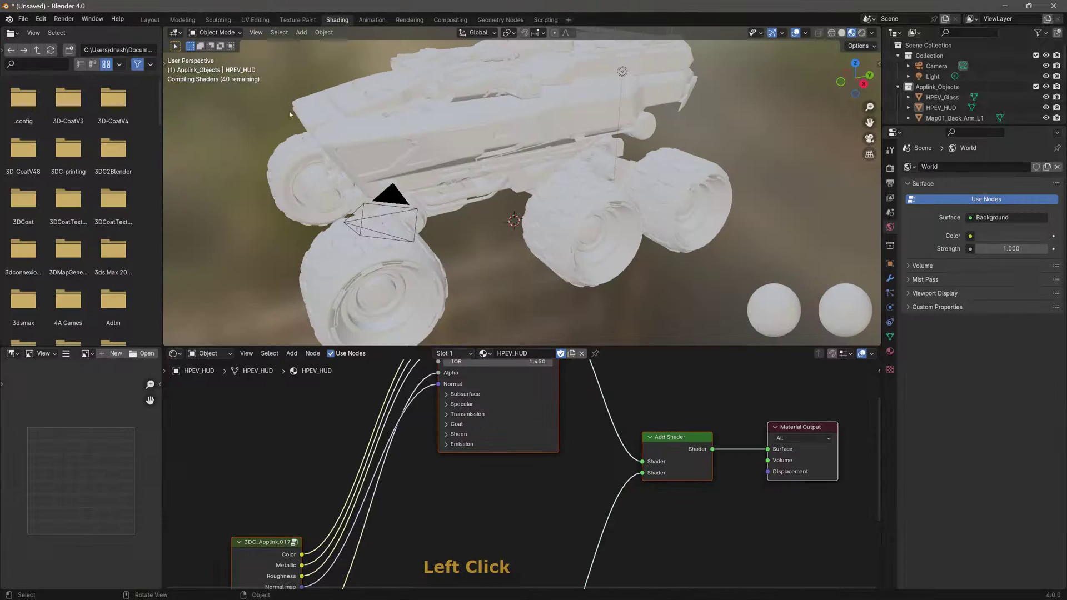
pyautogui.moveTo(241, 147); pyautogui.dragTo(236, 149, button='middle')
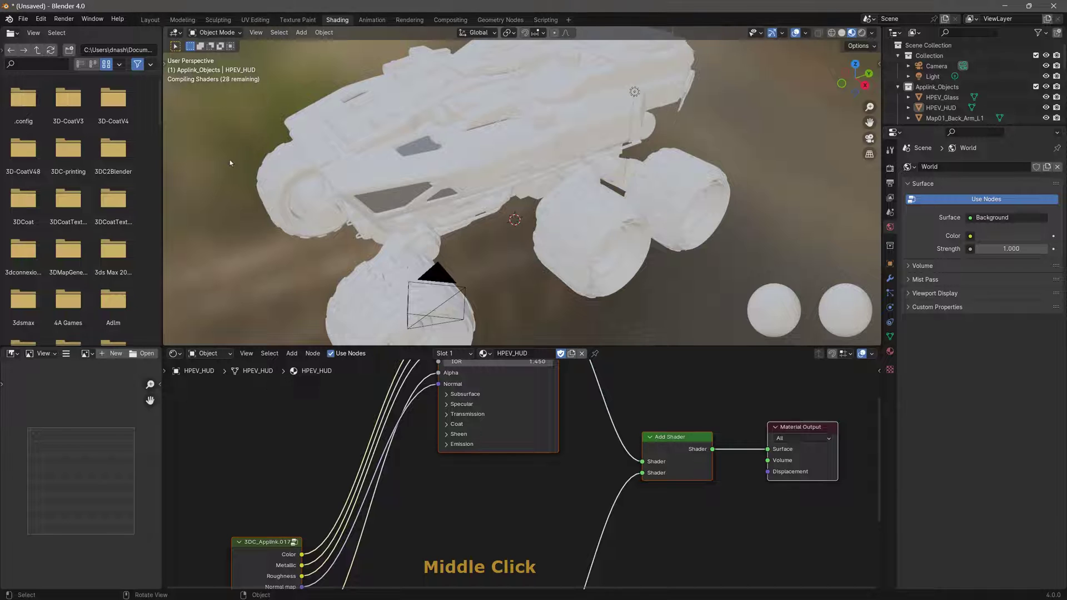
pyautogui.scroll(-4, 236, 139)
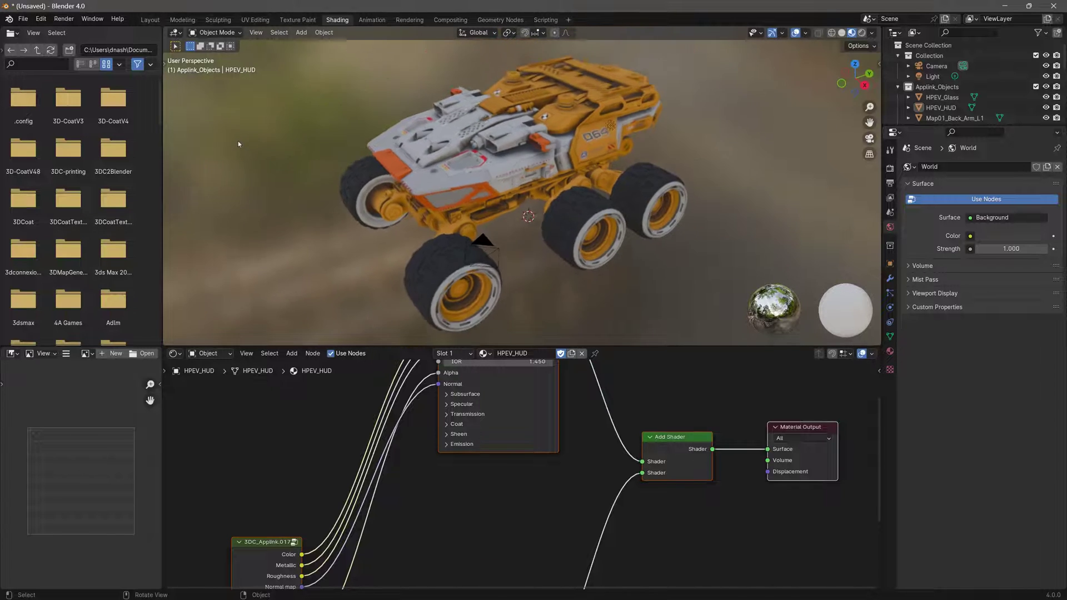
pyautogui.moveTo(246, 144)
pyautogui.mouseDown(button='middle')
pyautogui.moveTo(309, 178)
pyautogui.moveTo(395, 167)
pyautogui.moveTo(328, 131)
pyautogui.moveTo(306, 142)
pyautogui.moveTo(301, 165)
pyautogui.moveTo(279, 165)
pyautogui.mouseUp(button='middle')
pyautogui.click(860, 32)
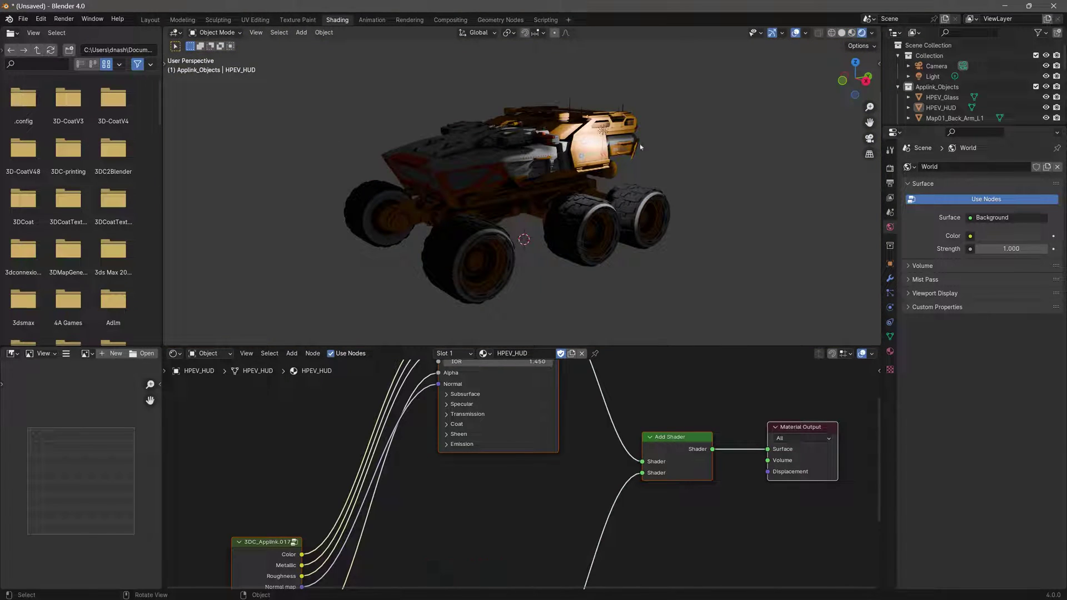
# - In the Layout workspace, move the light above the rover to about X 4.08 m, Y -6.93 m, Z 10.44 m
pyautogui.click(150, 19)
pyautogui.click(591, 228)
pyautogui.click(15, 104)
pyautogui.moveTo(591, 189); pyautogui.dragTo(594, 114)
pyautogui.moveTo(372, 234); pyautogui.dragTo(359, 213, button='middle')
pyautogui.moveTo(543, 159); pyautogui.dragTo(273, 77)
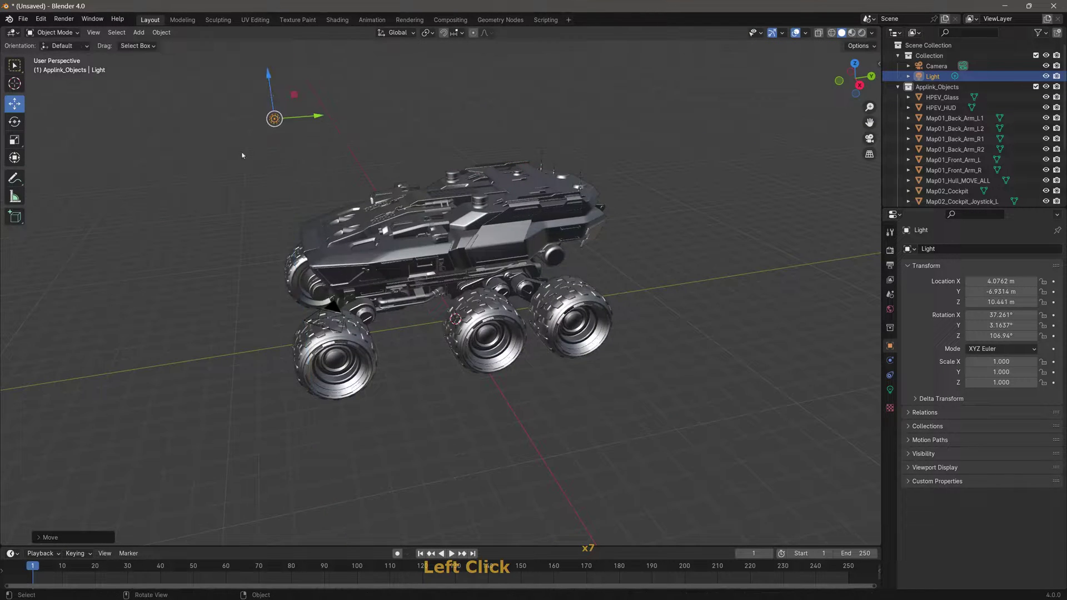
# - Duplicate the light and move the copy to the rover's opposite side, at about X -3.85 m, Y 5.81 m, Z 9.74 m
pyautogui.moveTo(243, 155); pyautogui.dragTo(308, 161, button='middle')
pyautogui.rightClick(388, 149)
pyautogui.moveTo(465, 184); pyautogui.dragTo(356, 167, button='middle')
pyautogui.scroll(-3, 356, 167)
pyautogui.moveTo(356, 127); pyautogui.dragTo(627, 146)
pyautogui.moveTo(445, 166); pyautogui.dragTo(531, 180, button='middle')
pyautogui.moveTo(609, 222); pyautogui.dragTo(452, 189)
pyautogui.moveTo(417, 133); pyautogui.dragTo(414, 183)
pyautogui.moveTo(500, 217); pyautogui.dragTo(390, 229, button='middle')
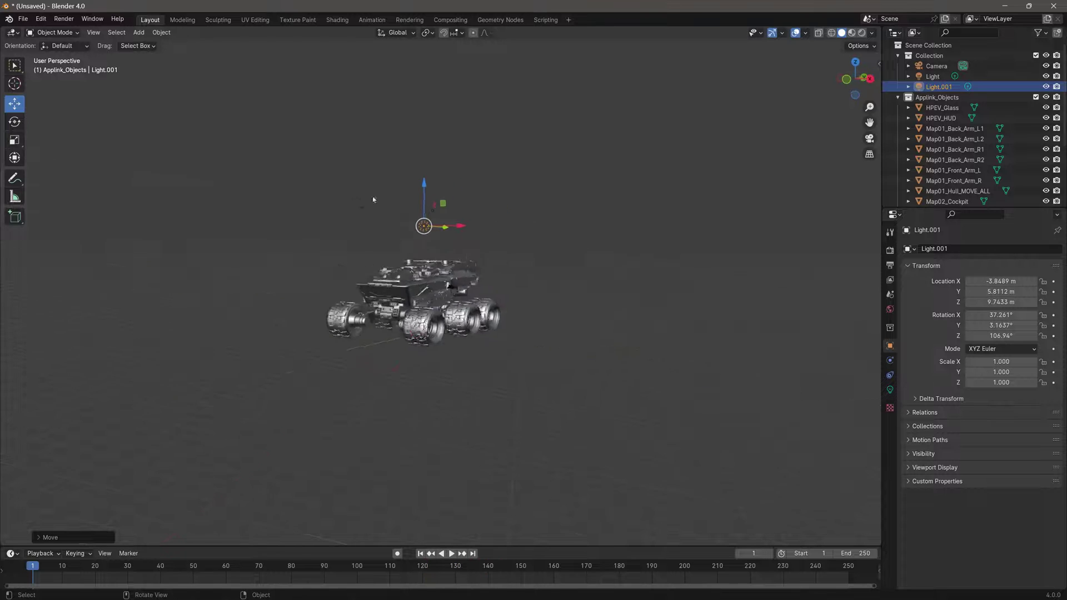
# - Return to the Shading workspace and compare the rover in material preview and rendered shading
pyautogui.click(337, 19)
pyautogui.moveTo(308, 136); pyautogui.dragTo(291, 146, button='middle')
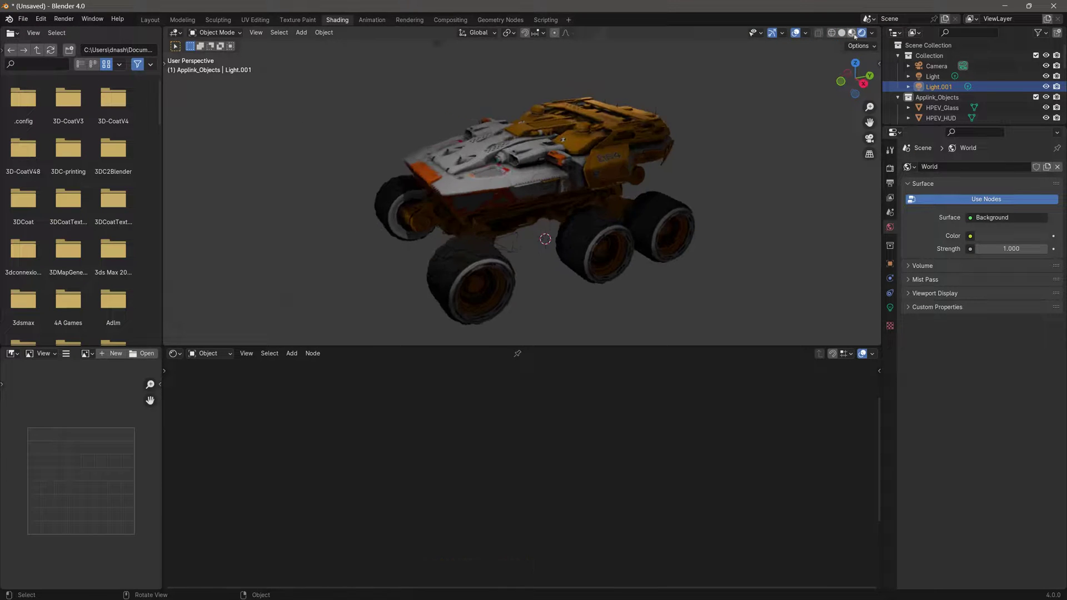
pyautogui.click(852, 33)
pyautogui.click(861, 33)
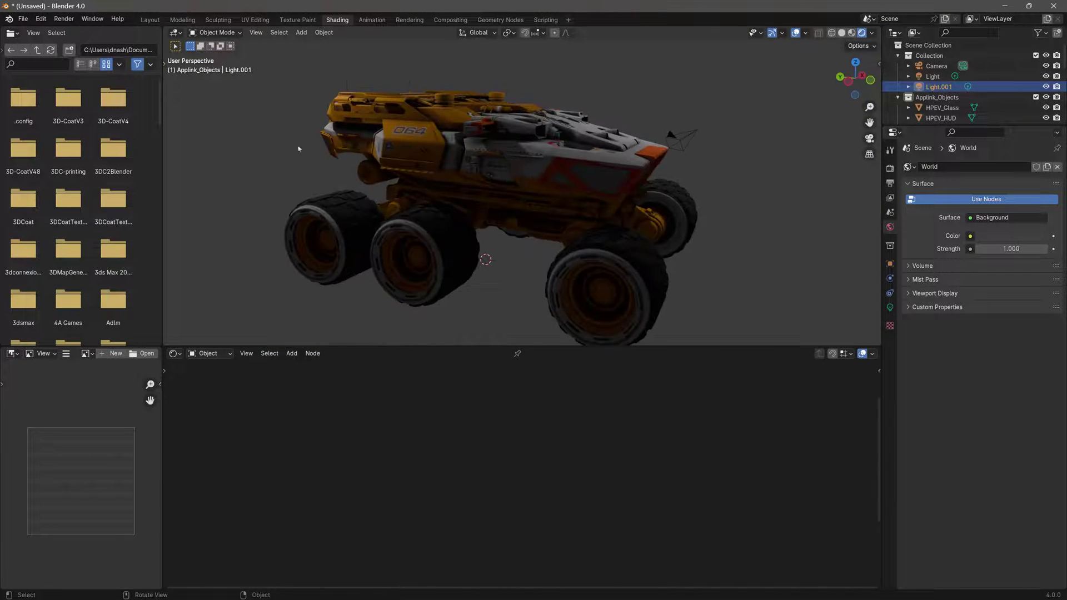